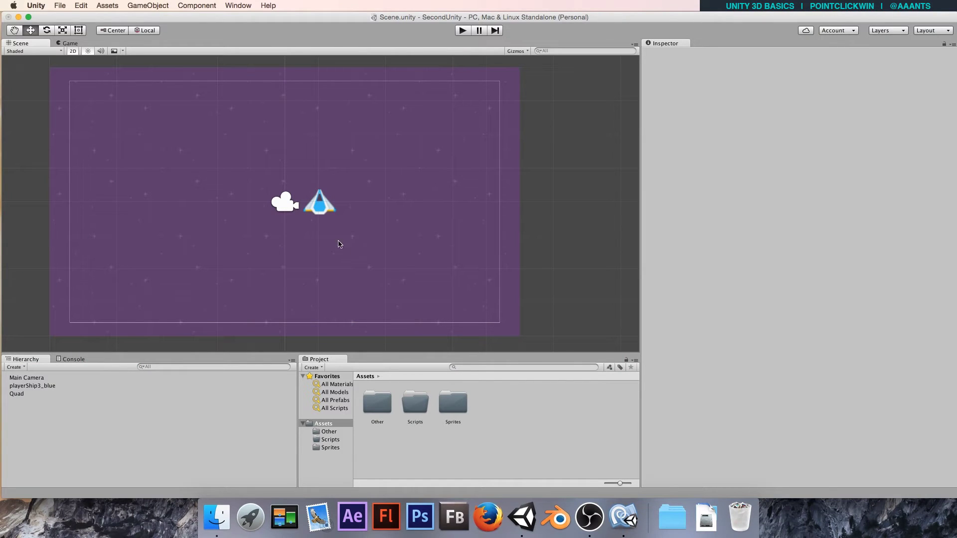
Move the background Quad back to a Z position of about 4.95 and select the player ship in the scene
{"action": "left_click", "coordinate": [323, 208]}
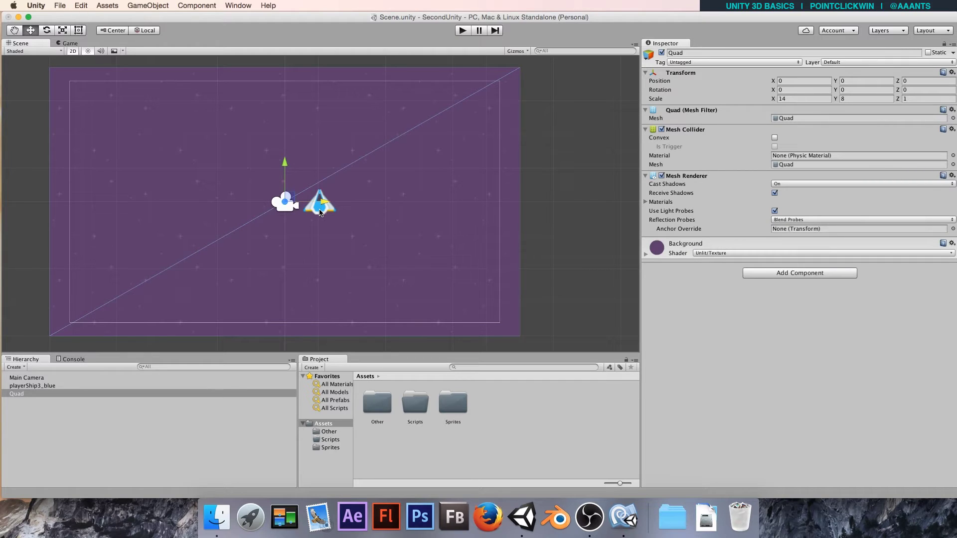
{"action": "left_click", "coordinate": [29, 387]}
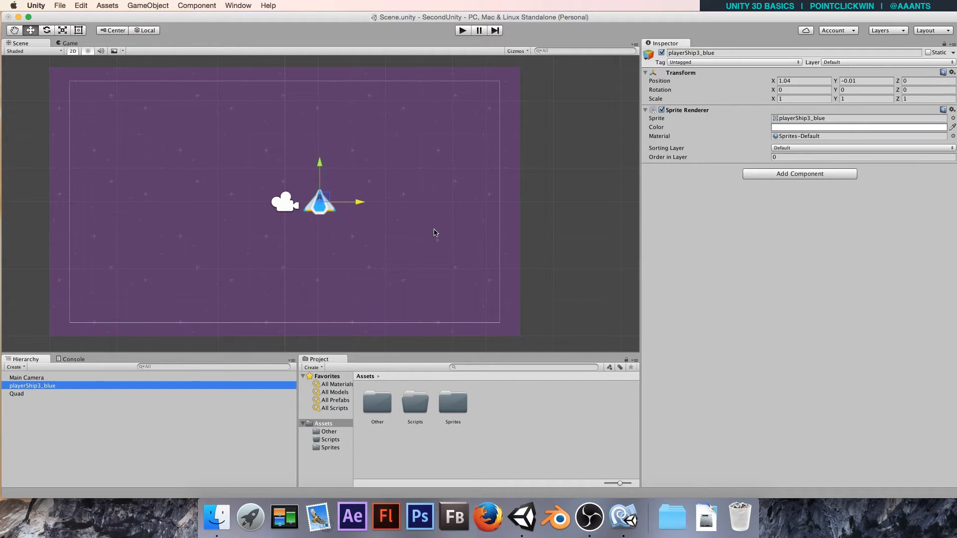
{"action": "left_click", "coordinate": [370, 249]}
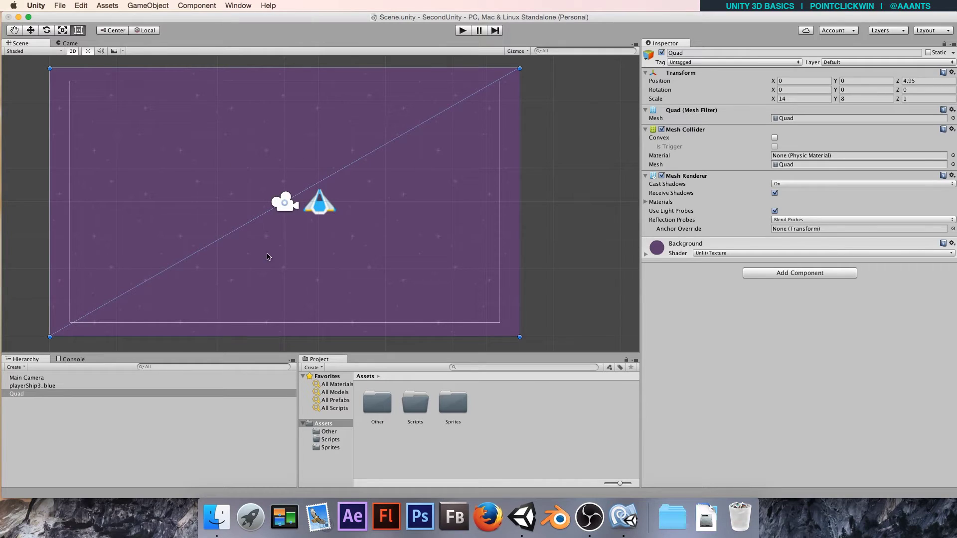
{"action": "left_click", "coordinate": [322, 200]}
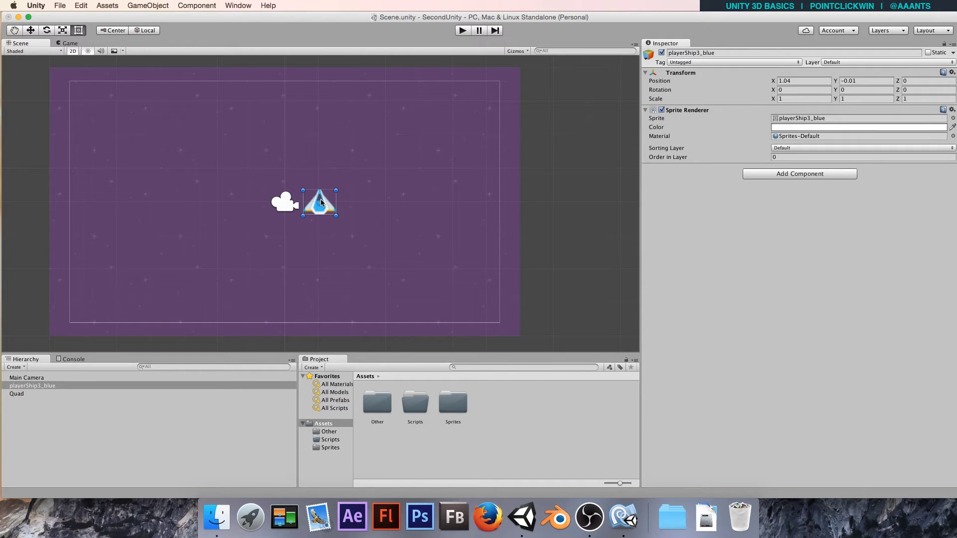
Try a Circle Collider 2D with a radius of about 0.64 on the player ship, and remove the component again
{"action": "left_click", "coordinate": [759, 174]}
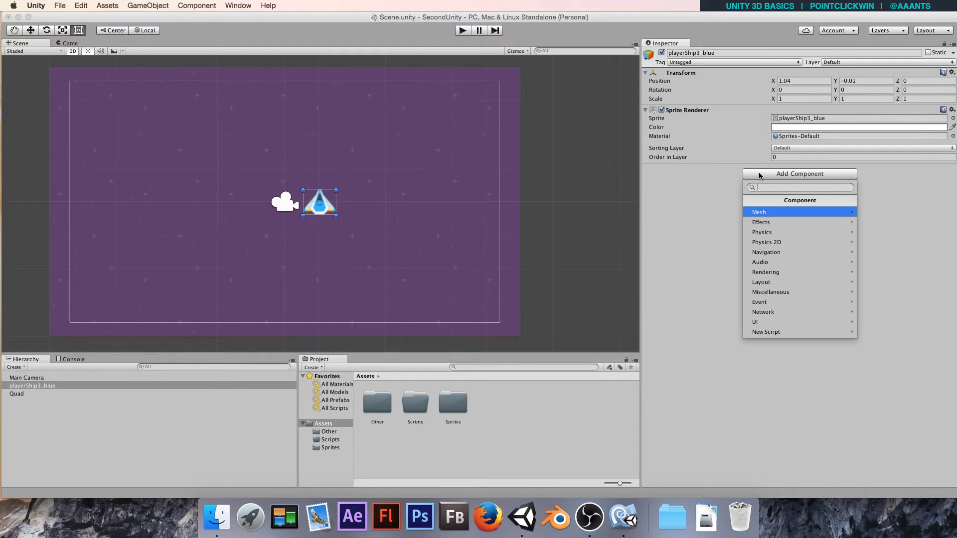
{"action": "left_click", "coordinate": [760, 242]}
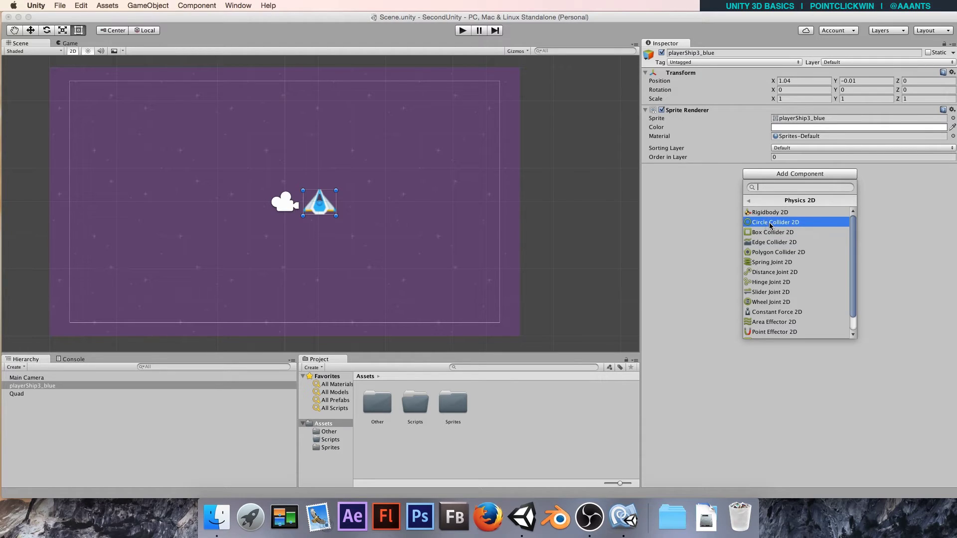
{"action": "left_click", "coordinate": [770, 225]}
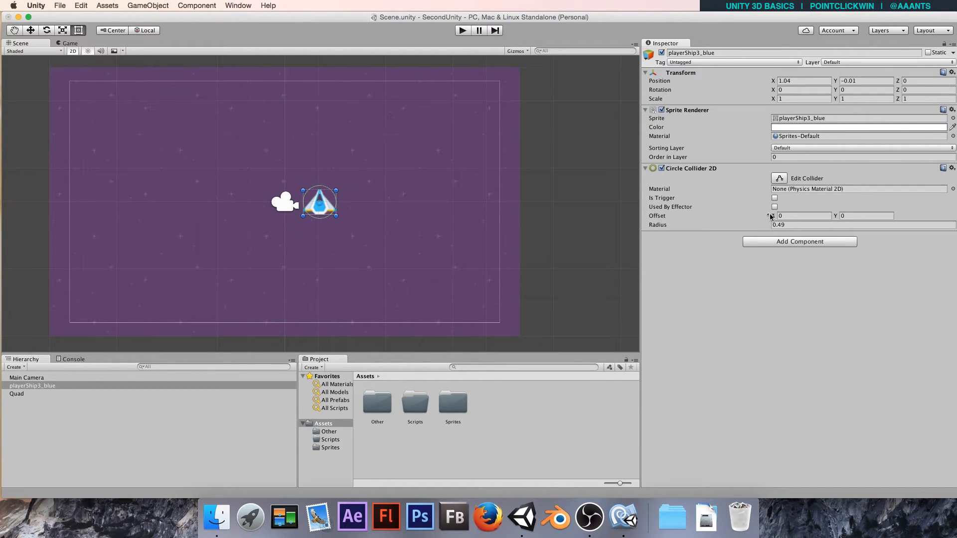
{"action": "left_click_drag", "start_coordinate": [768, 224], "coordinate": [802, 225]}
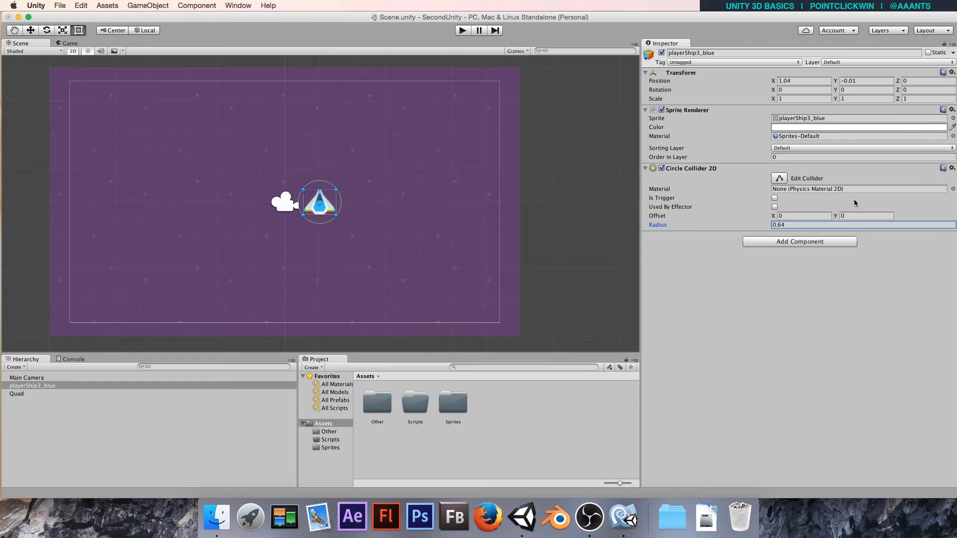
{"action": "left_click", "coordinate": [952, 168]}
{"action": "left_click", "coordinate": [902, 192]}
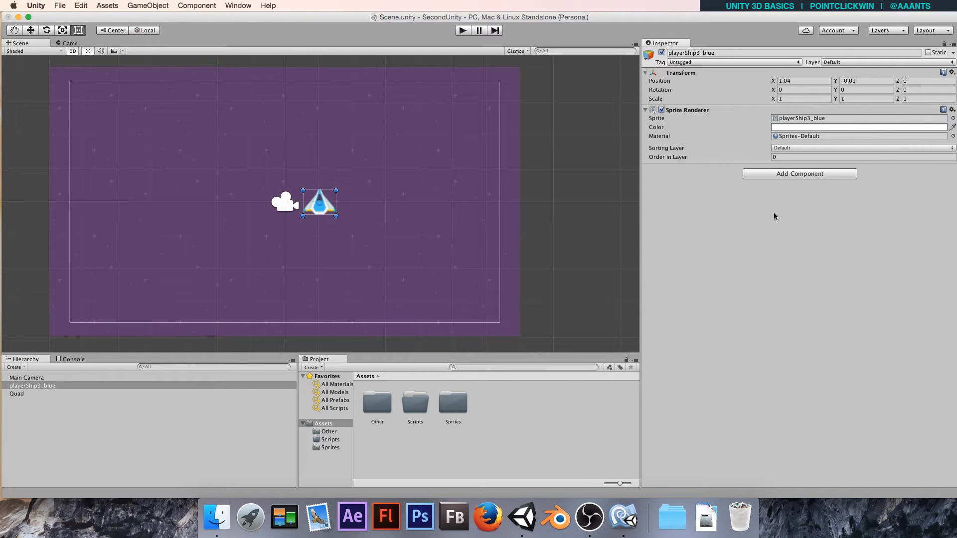
Add a Polygon Collider 2D component to the player ship
{"action": "left_click", "coordinate": [774, 174]}
{"action": "left_click", "coordinate": [767, 243]}
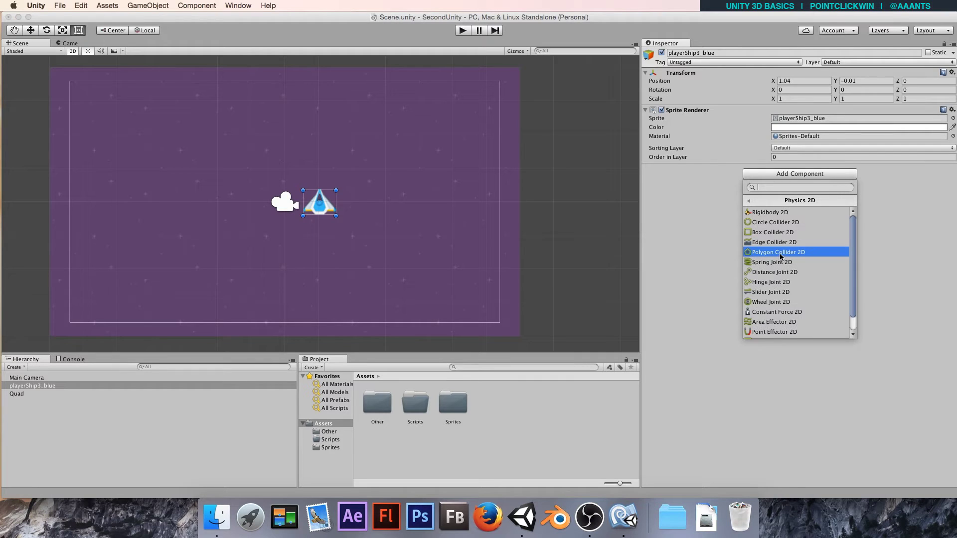
{"action": "left_click", "coordinate": [780, 254]}
Start editing the ship's polygon collider and pull its upper outline inward to fit the nose
{"action": "scroll", "coordinate": [384, 238], "scroll_direction": "up", "scroll_amount": 2}
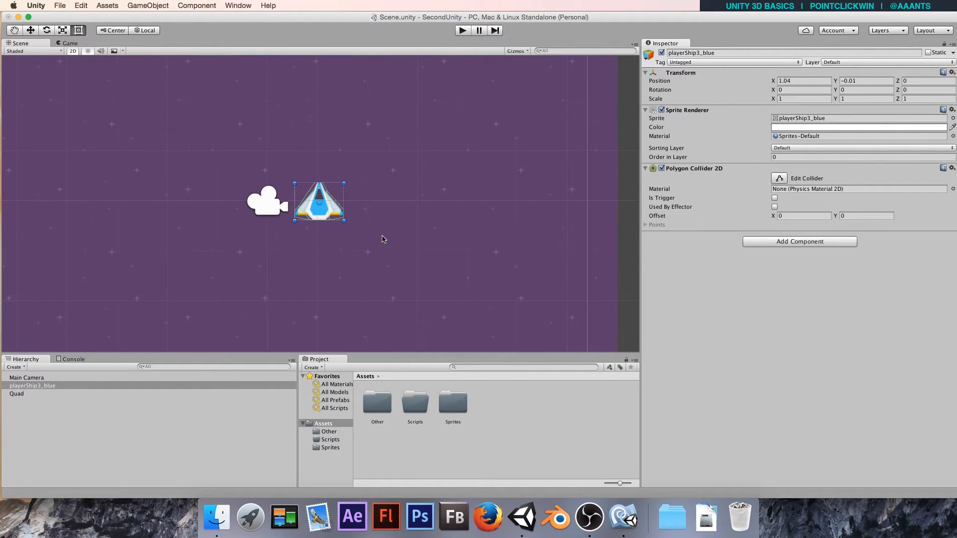
{"action": "scroll", "coordinate": [384, 239], "scroll_direction": "up", "scroll_amount": 3}
{"action": "scroll", "coordinate": [297, 210], "scroll_direction": "up", "scroll_amount": 2}
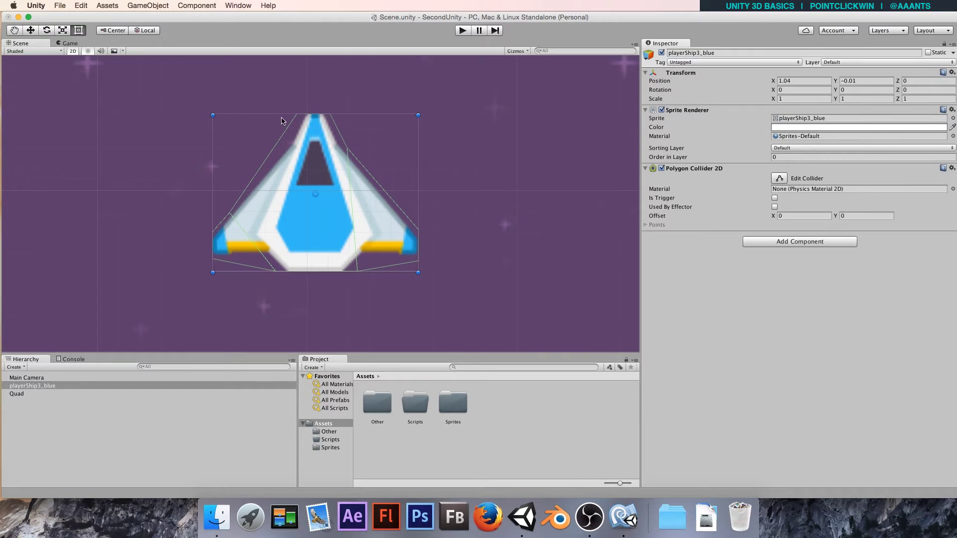
{"action": "left_click", "coordinate": [779, 178]}
{"action": "left_click_drag", "start_coordinate": [275, 148], "coordinate": [251, 132]}
{"action": "key", "text": "super+z"}
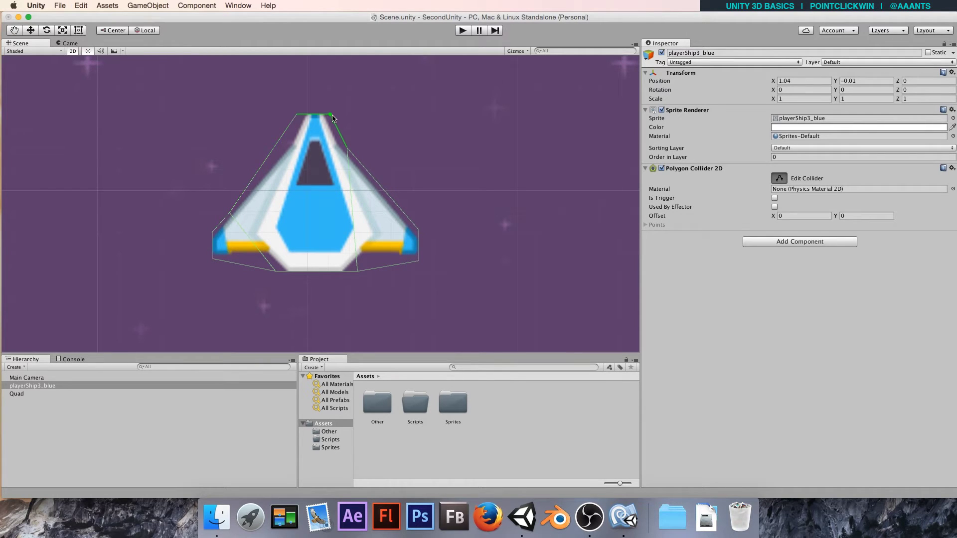
{"action": "left_click_drag", "start_coordinate": [297, 114], "coordinate": [311, 115]}
Reshape the lower-right outline of the polygon collider to follow the ship's right wing and underside
{"action": "left_click_drag", "start_coordinate": [418, 261], "coordinate": [423, 269]}
{"action": "left_click_drag", "start_coordinate": [423, 270], "coordinate": [399, 242]}
{"action": "left_click_drag", "start_coordinate": [359, 272], "coordinate": [364, 236]}
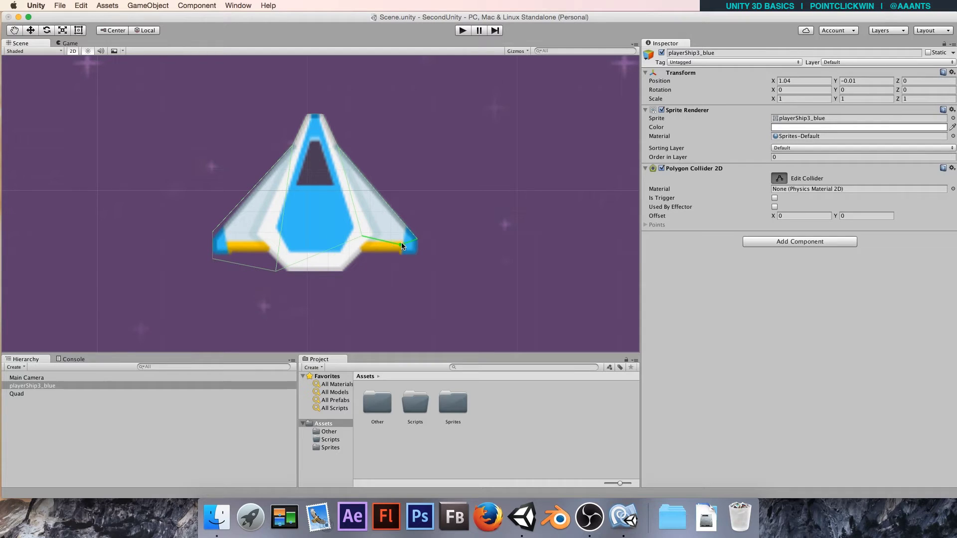
{"action": "left_click_drag", "start_coordinate": [416, 253], "coordinate": [420, 256]}
{"action": "left_click_drag", "start_coordinate": [361, 235], "coordinate": [364, 253]}
{"action": "left_click_drag", "start_coordinate": [333, 259], "coordinate": [342, 277]}
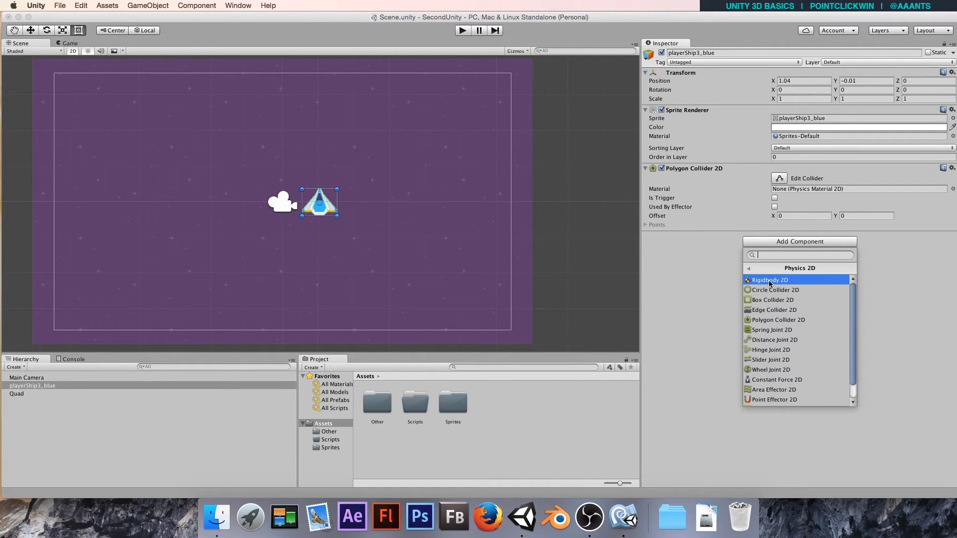
Add a Rigidbody 2D with a gravity scale of 0.2 to the player ship and run the game
{"action": "left_click", "coordinate": [768, 281]}
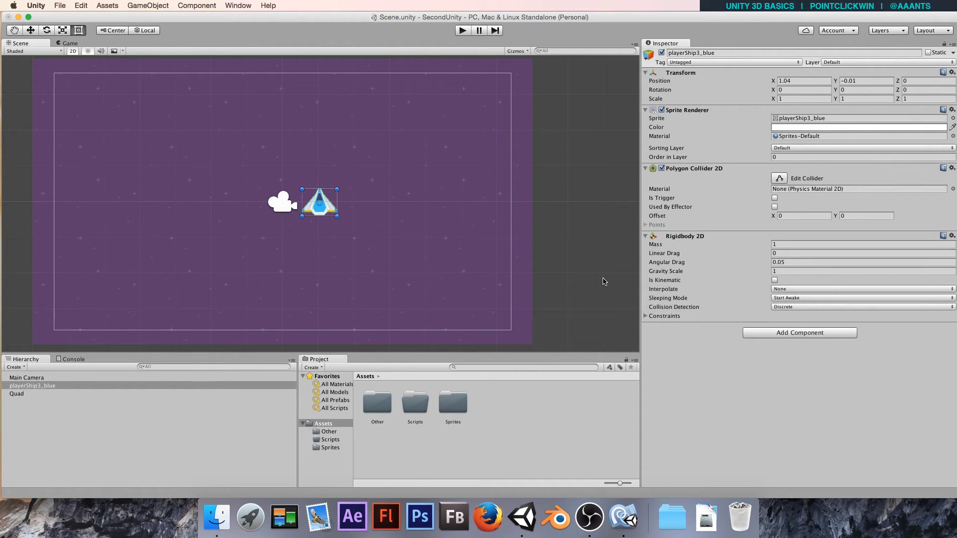
{"action": "left_click", "coordinate": [776, 271]}
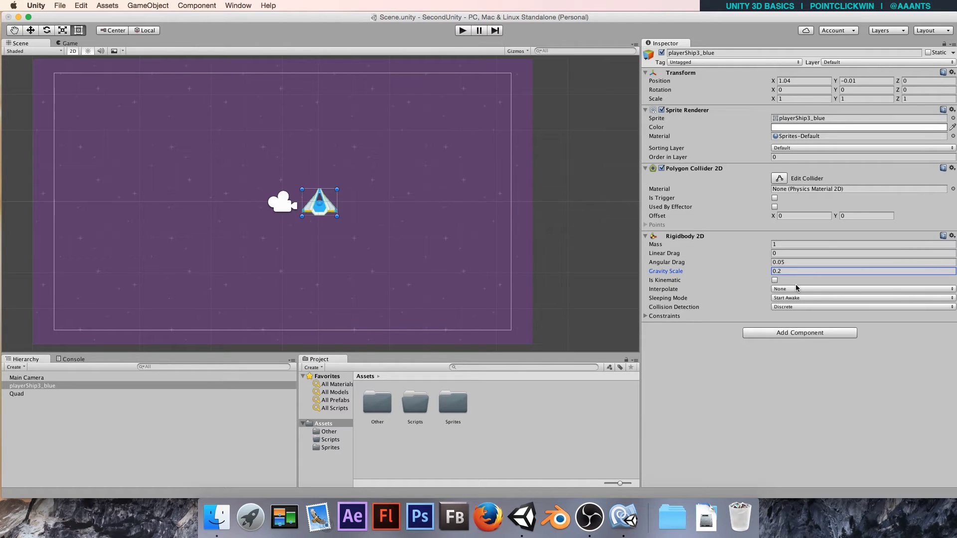
{"action": "left_click", "coordinate": [462, 30]}
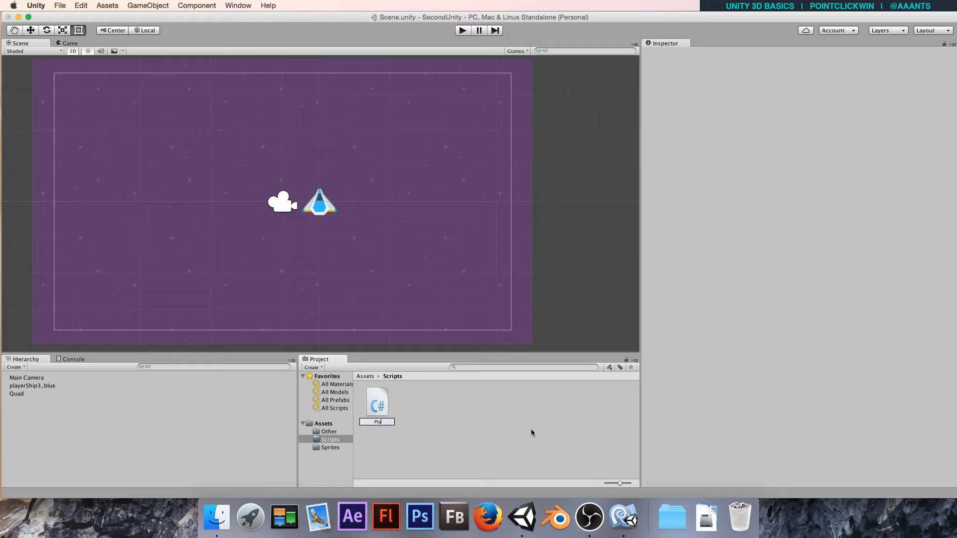
Name the new C# script in the Scripts folder PlayerController and open it in MonoDevelop
{"action": "type", "text": "ayerController"}
{"action": "key", "text": "Return"}
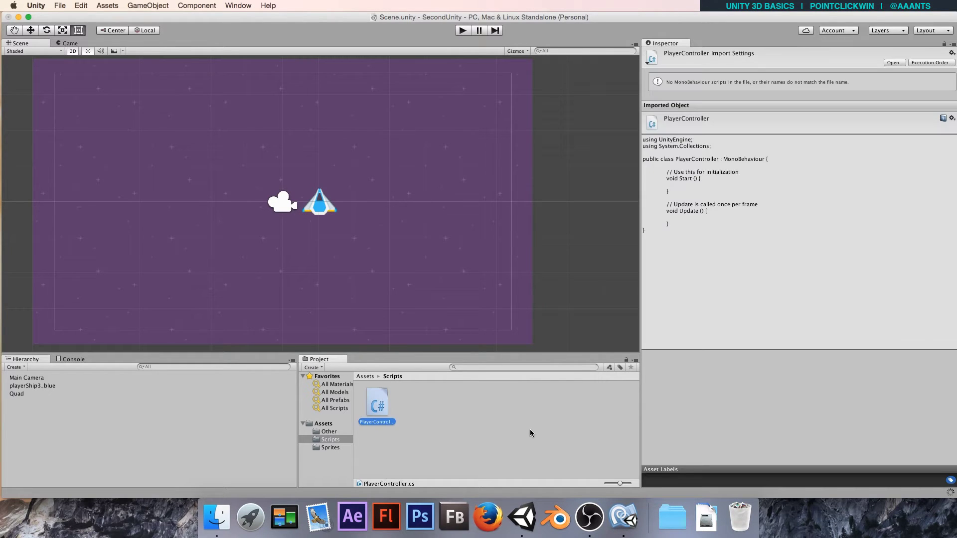
{"action": "double_click", "coordinate": [375, 405]}
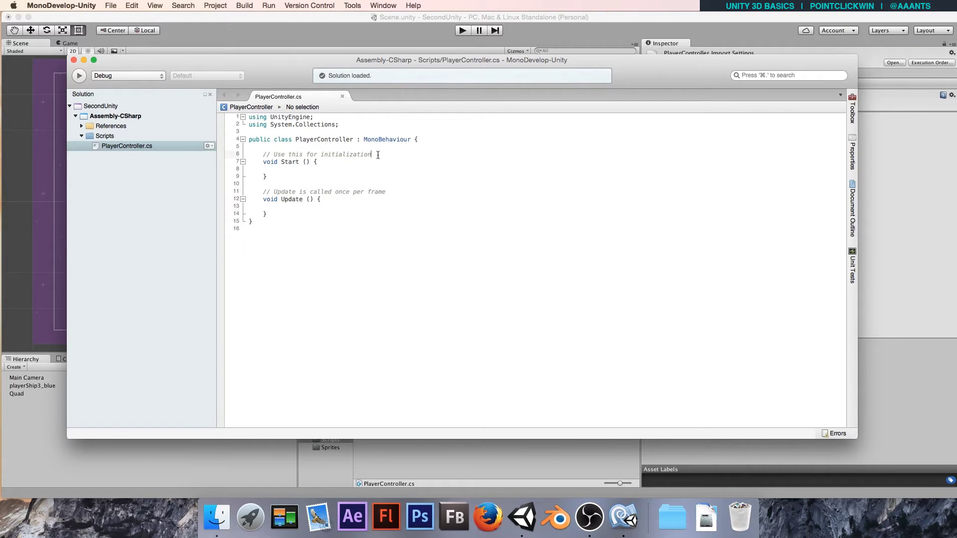
Replace the initialization comment above Start with the field declaration private Rigidbody2D rb;
{"action": "left_click_drag", "start_coordinate": [374, 155], "coordinate": [262, 154]}
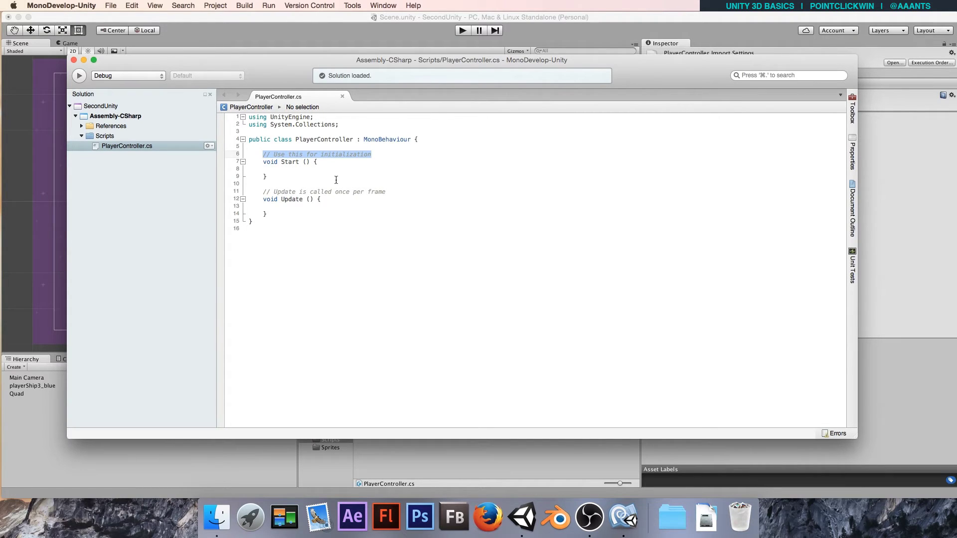
{"action": "key", "text": "BackSpace"}
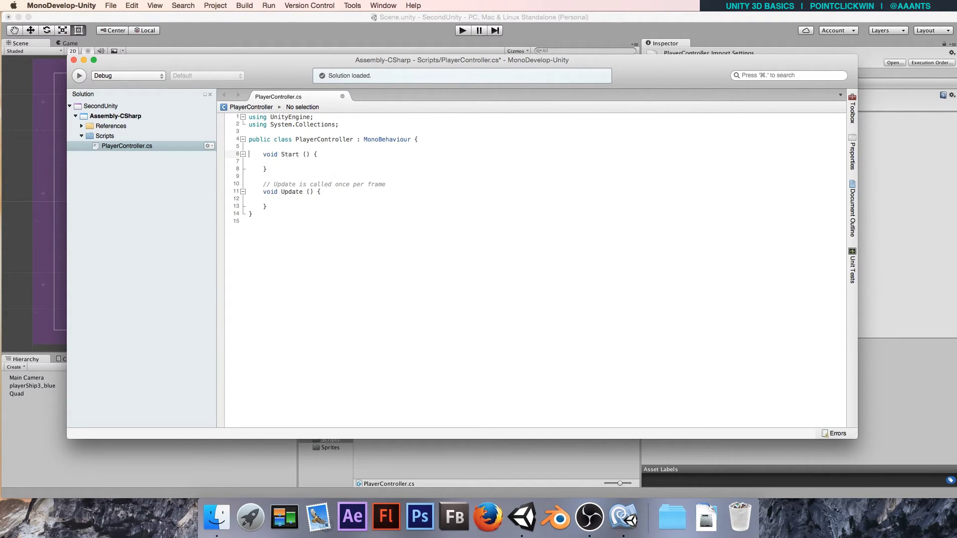
{"action": "key", "text": "Up"}
{"action": "left_click", "coordinate": [263, 153]}
{"action": "type", "text": "private "}
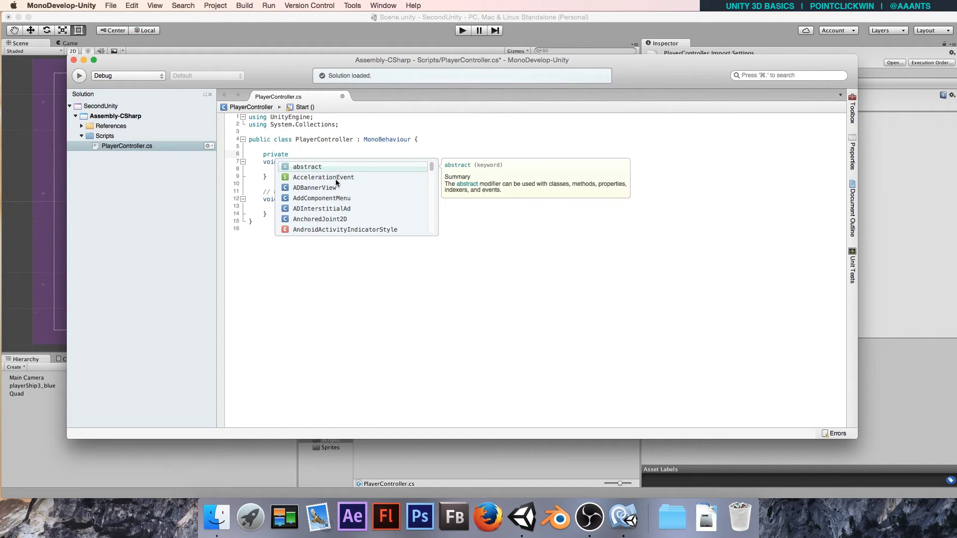
{"action": "type", "text": "rgi"}
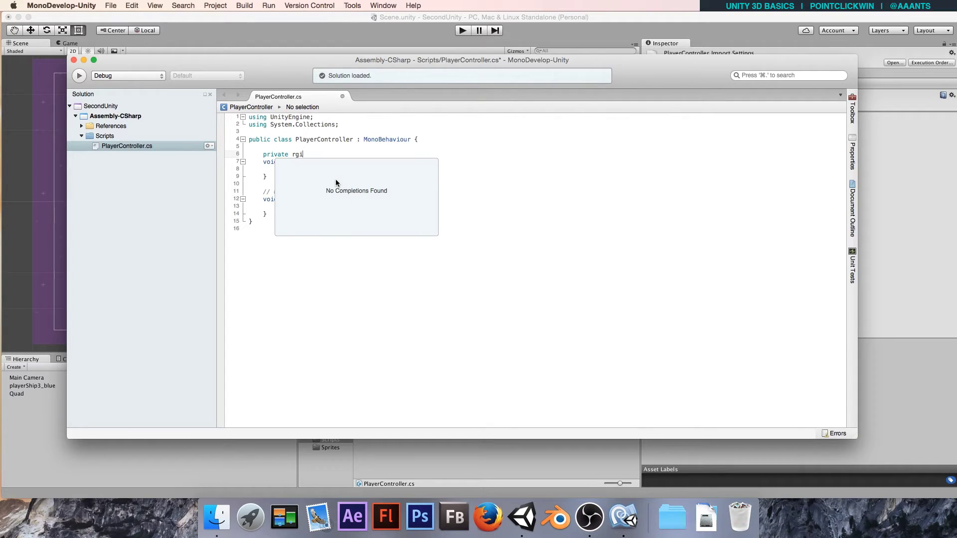
{"action": "key", "text": "BackSpace"}
{"action": "type", "text": "ig"}
{"action": "key", "text": "Down"}
{"action": "key", "text": "Return"}
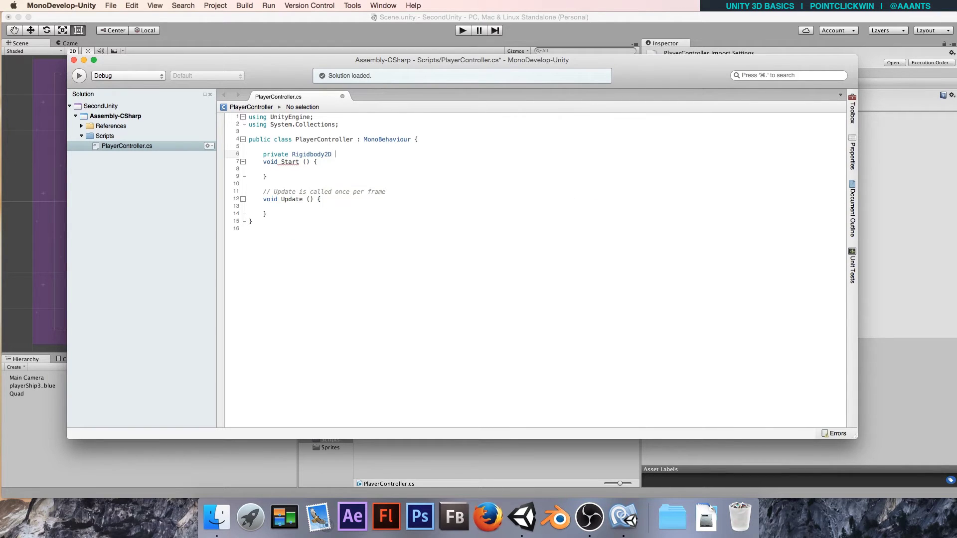
{"action": "type", "text": "rb;"}
{"action": "key", "text": "Return"}
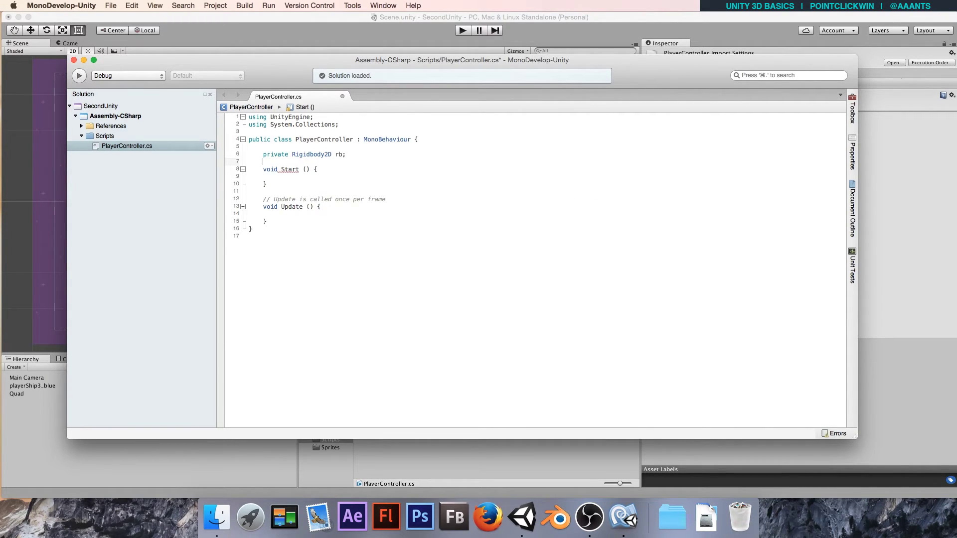
Add the statement rb = GetComponent<Rigidbody2D>(); inside the Start method
{"action": "left_click", "coordinate": [287, 176]}
{"action": "type", "text": "rb = GetComponent<Rigidbody2D>();"}
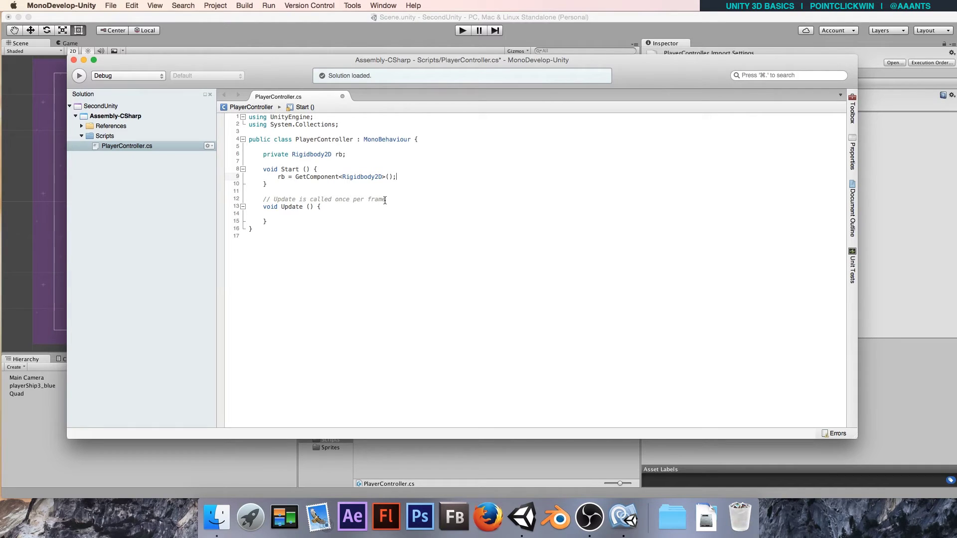
Delete the comment above the Update method and rename the method to FixedUpdate
{"action": "left_click_drag", "start_coordinate": [385, 200], "coordinate": [262, 200]}
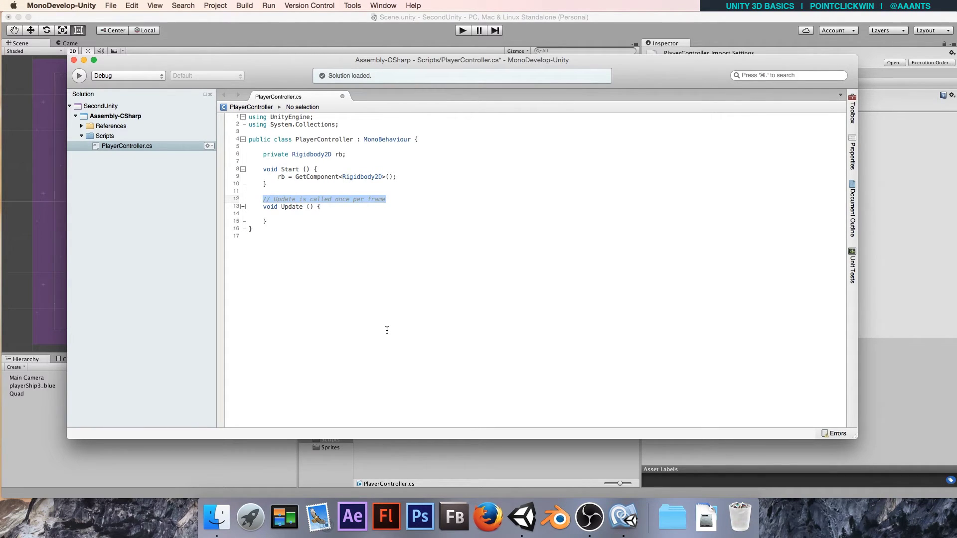
{"action": "key", "text": "BackSpace"}
{"action": "key", "text": "BackSpace"}
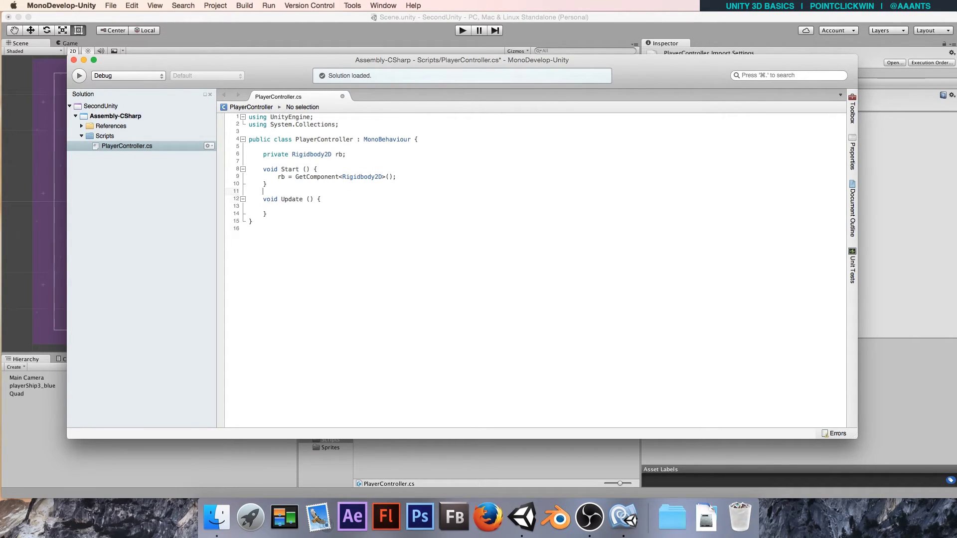
{"action": "left_click", "coordinate": [265, 199]}
Switch to Unity, select the player ship and activate the Move tool to examine its axes
{"action": "key", "text": "super+Tab"}
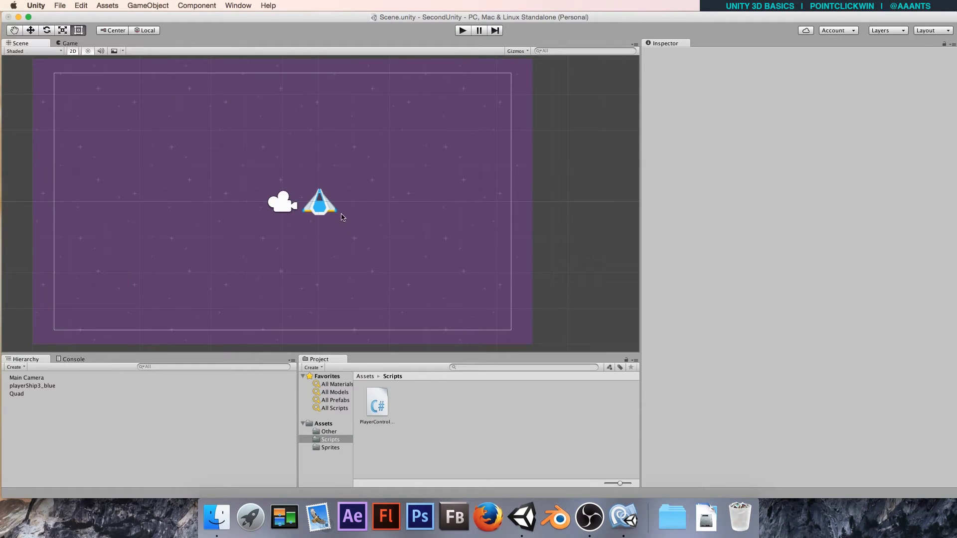
{"action": "left_click", "coordinate": [326, 208]}
{"action": "left_click", "coordinate": [326, 209]}
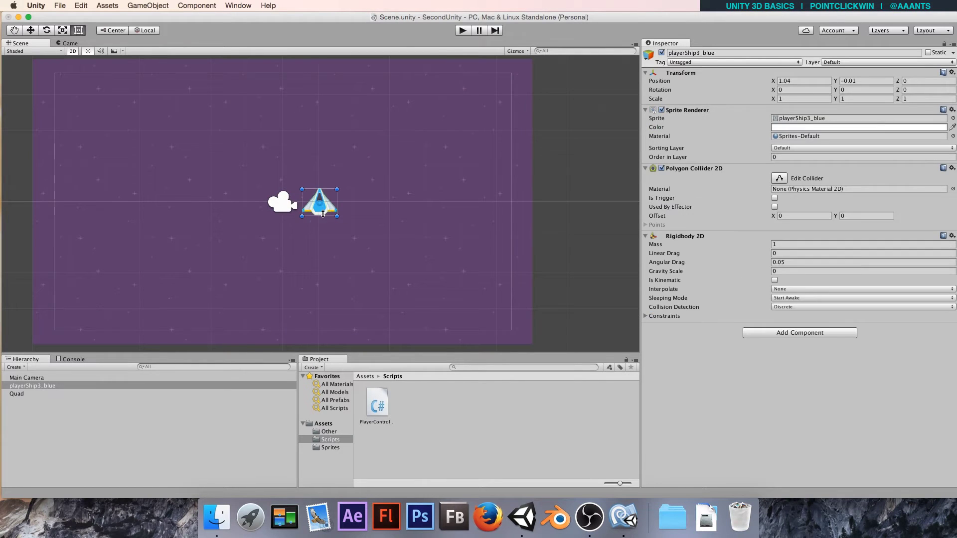
{"action": "left_click", "coordinate": [26, 31]}
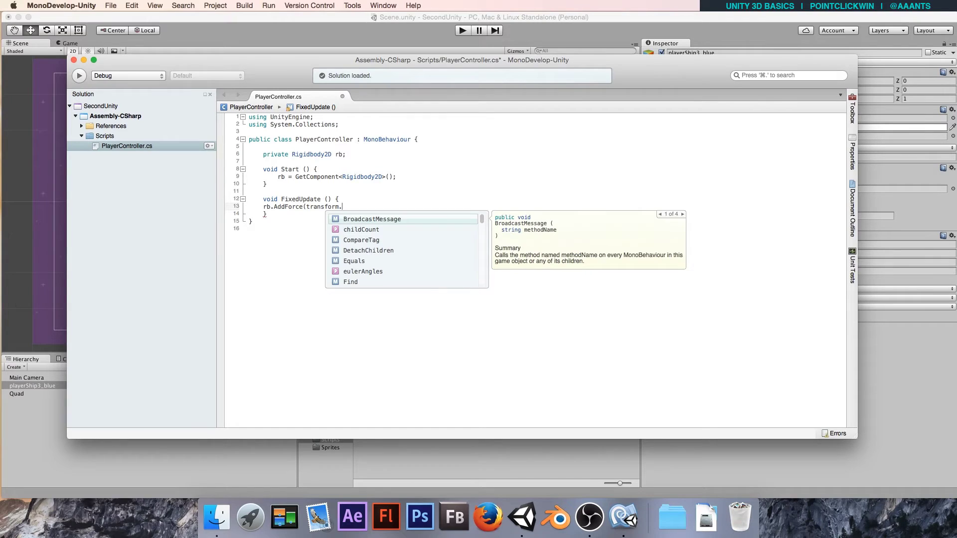
Complete the statement rb.AddForce(transform.up * Input.GetAxis("Vertical")); inside the FixedUpdate method in MonoDevelop
{"action": "type", "text": "p"}
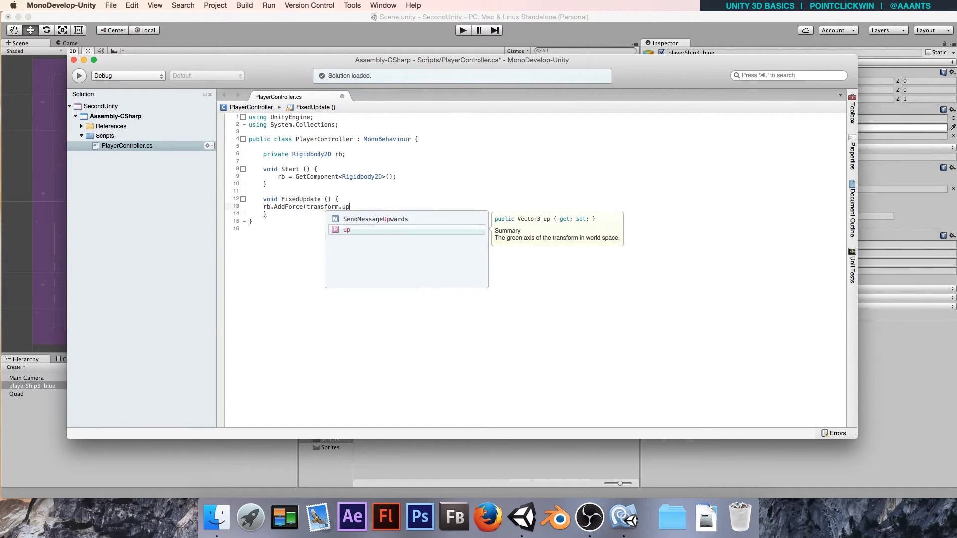
{"action": "type", "text": " * "}
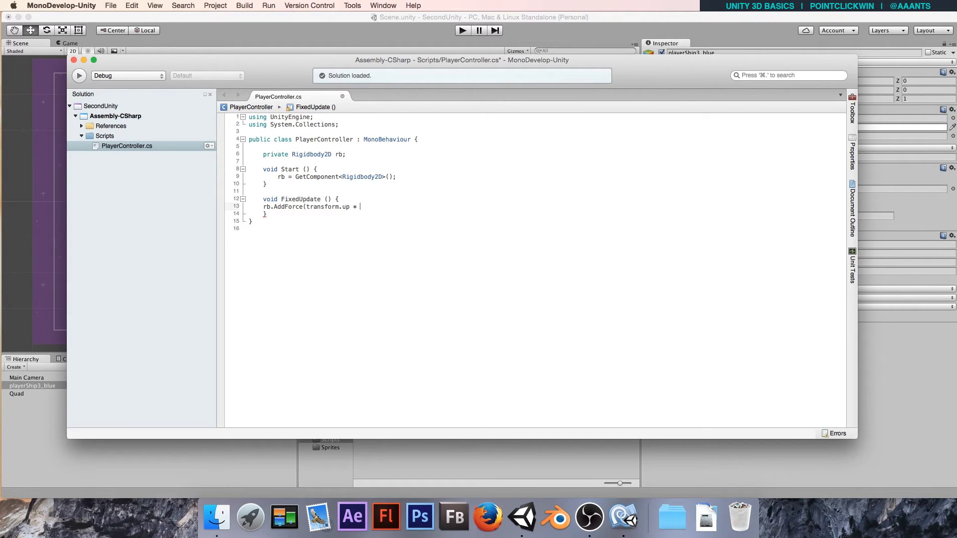
{"action": "type", "text": "Input."}
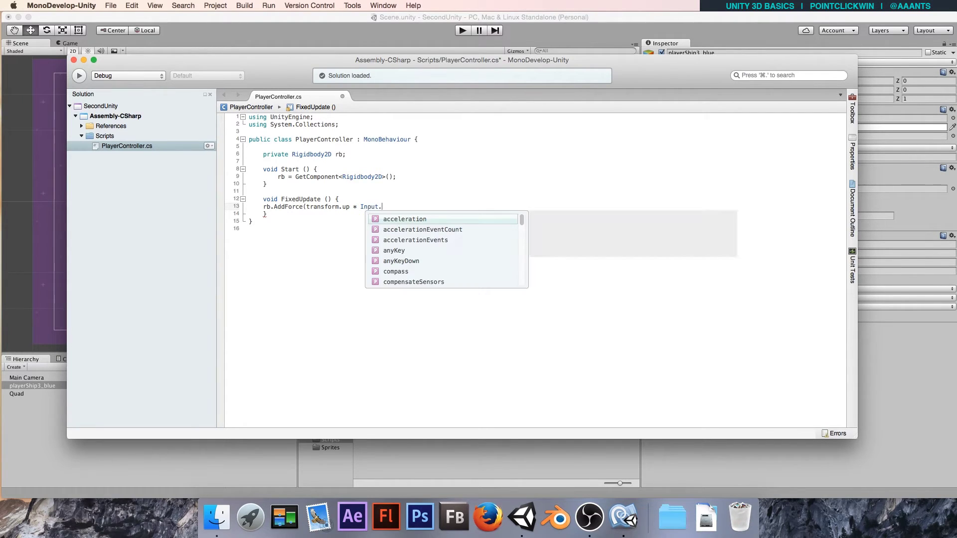
{"action": "type", "text": "getAxis(\"Vertical\"););"}
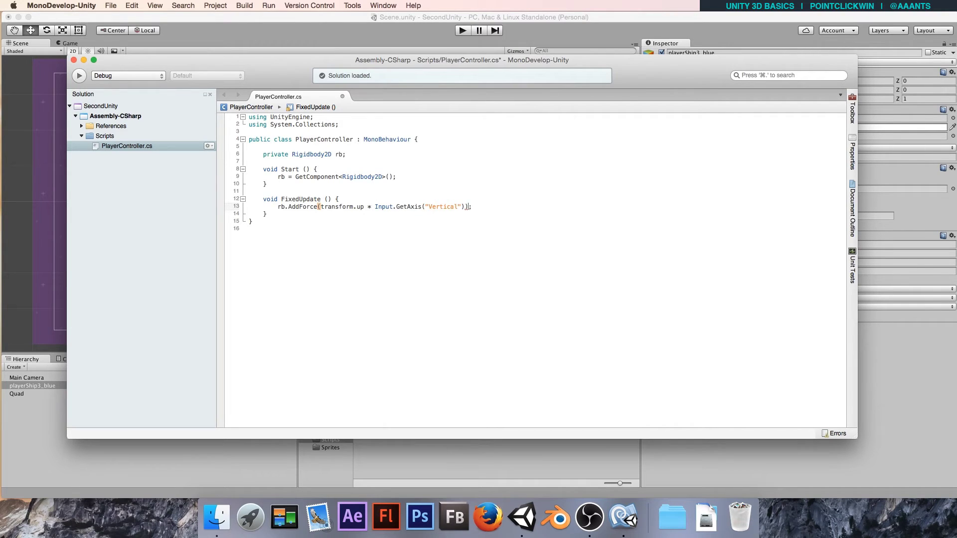